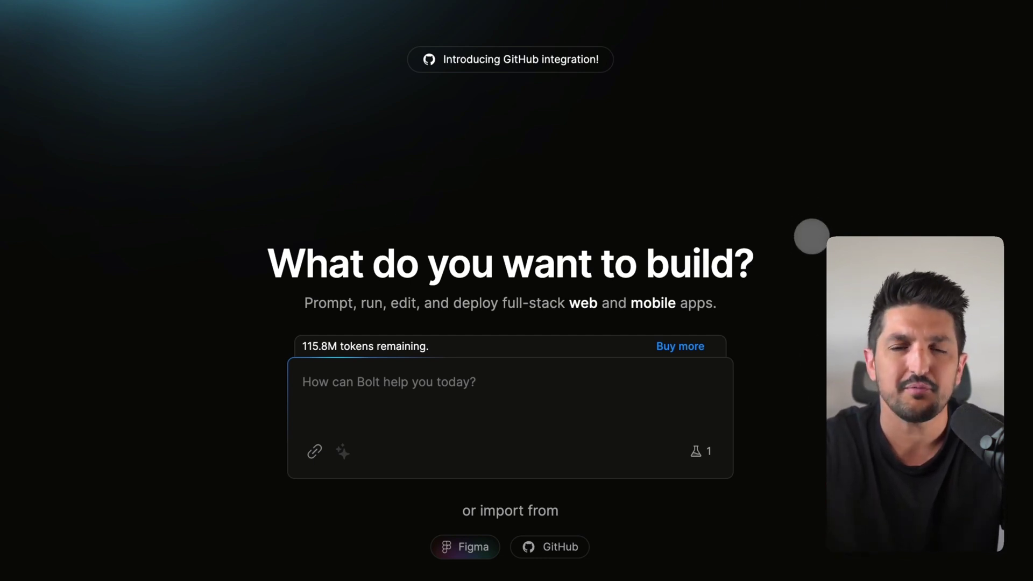
Open the ChatGPT quick chat over the page, ask it to complete "Paris is...", and close the chat window.
key(alt+space)
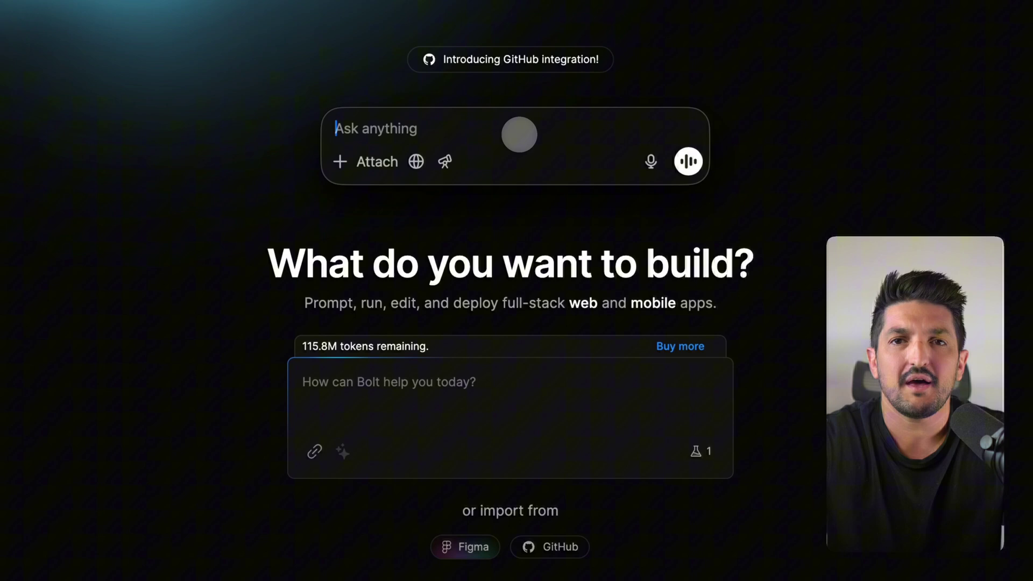
text(Pairs)
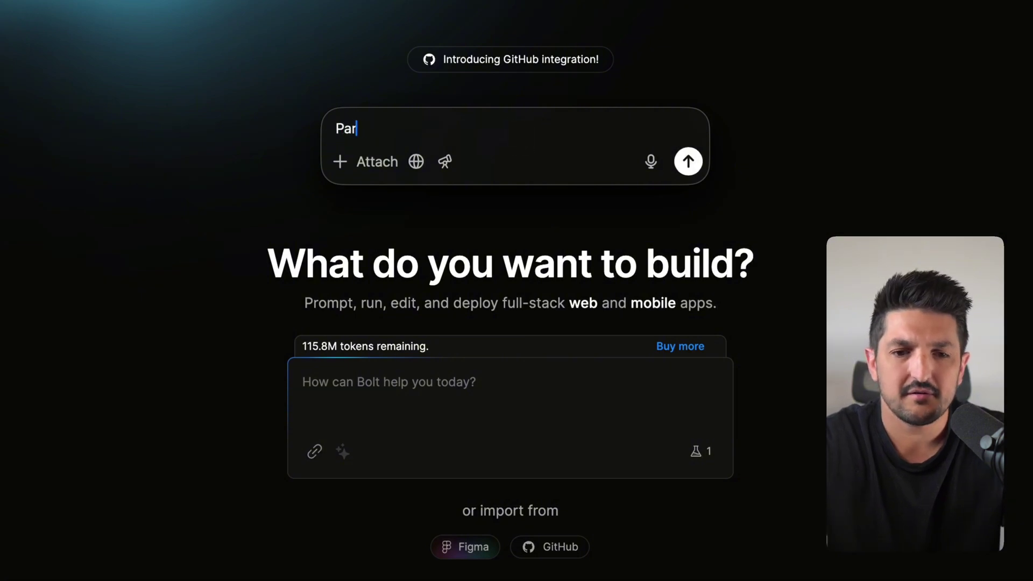
text( is...)
key(Return)
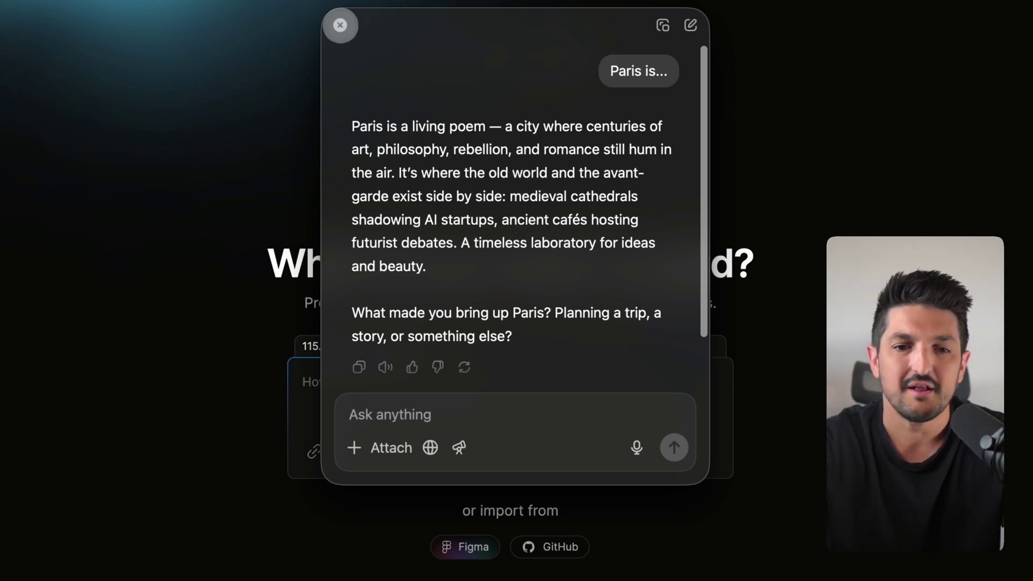
click(341, 25)
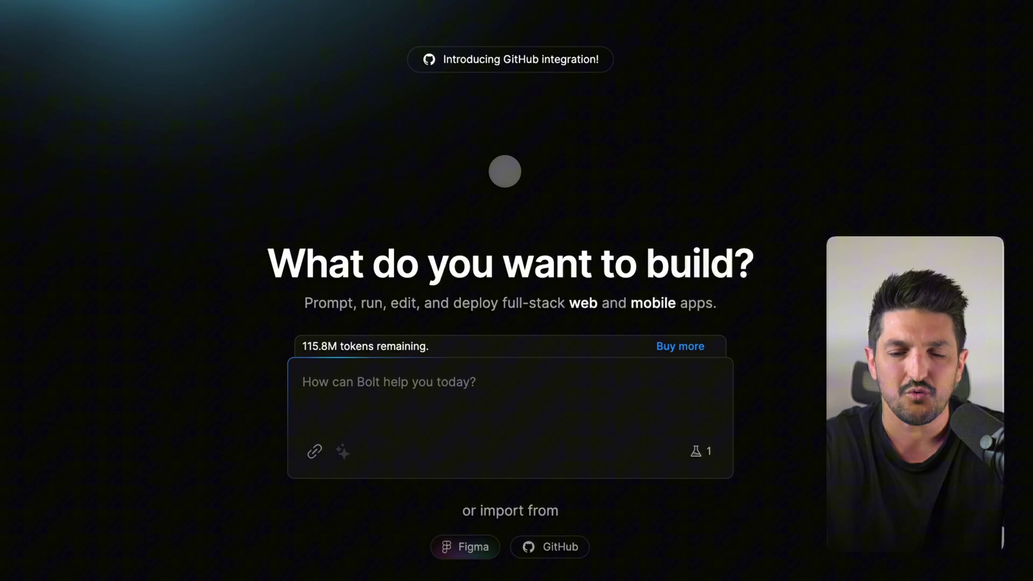
Enter "Build me a cool site" as the Bolt prompt and copy it into Tiktokenizer to split it into tokens.
click(502, 385)
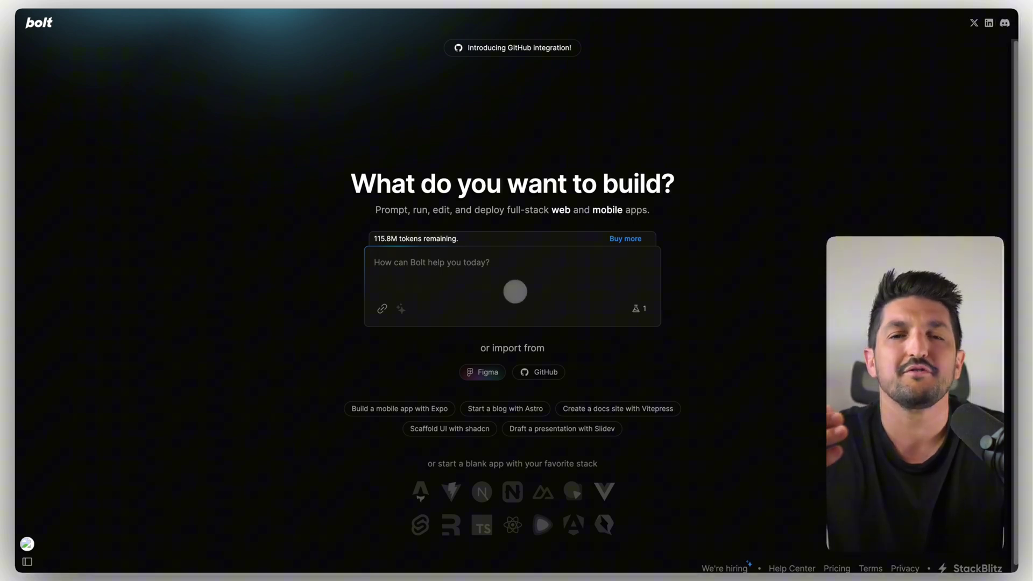
text(Build me a cool site)
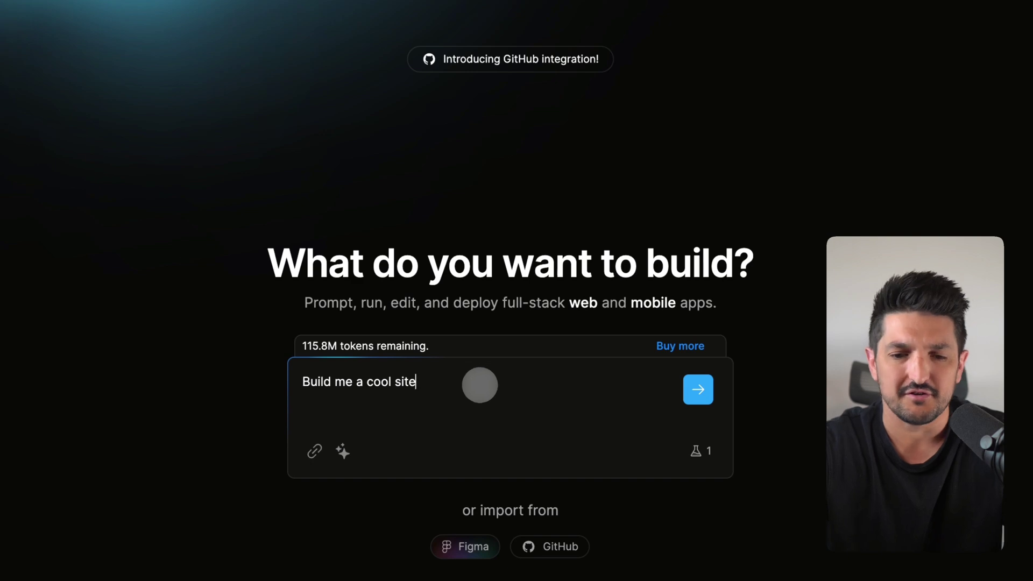
key(ctrl+a)
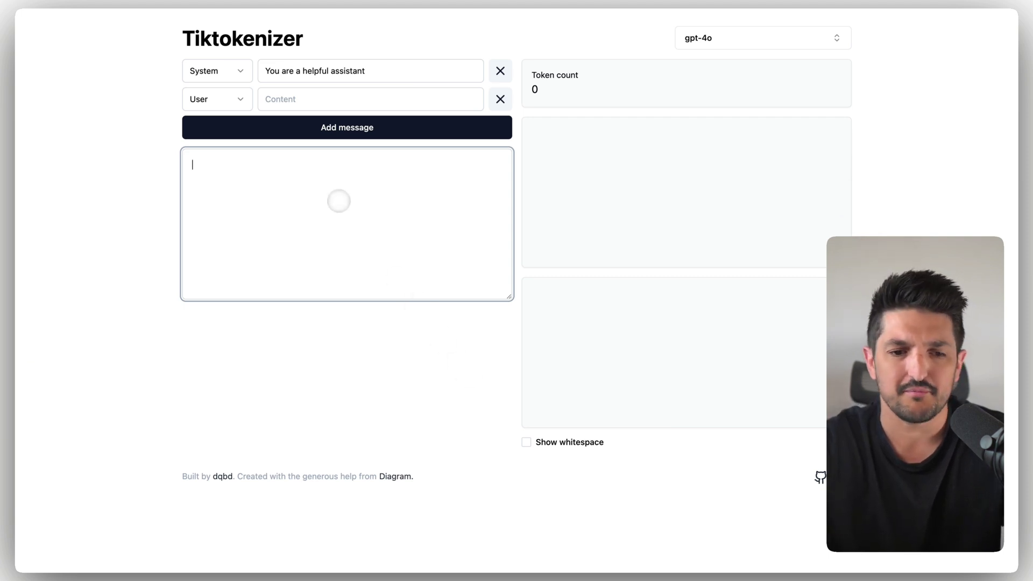
key(super+v)
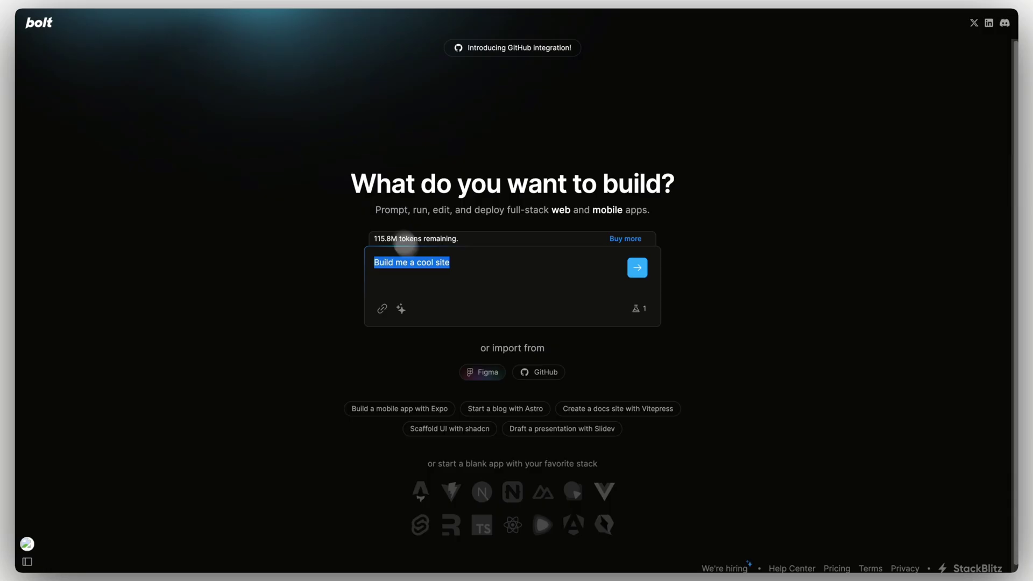
Enhance the "Build me a cool site" prompt in Bolt and tokenize the enhanced version in Tiktokenizer in place of the short one.
click(433, 293)
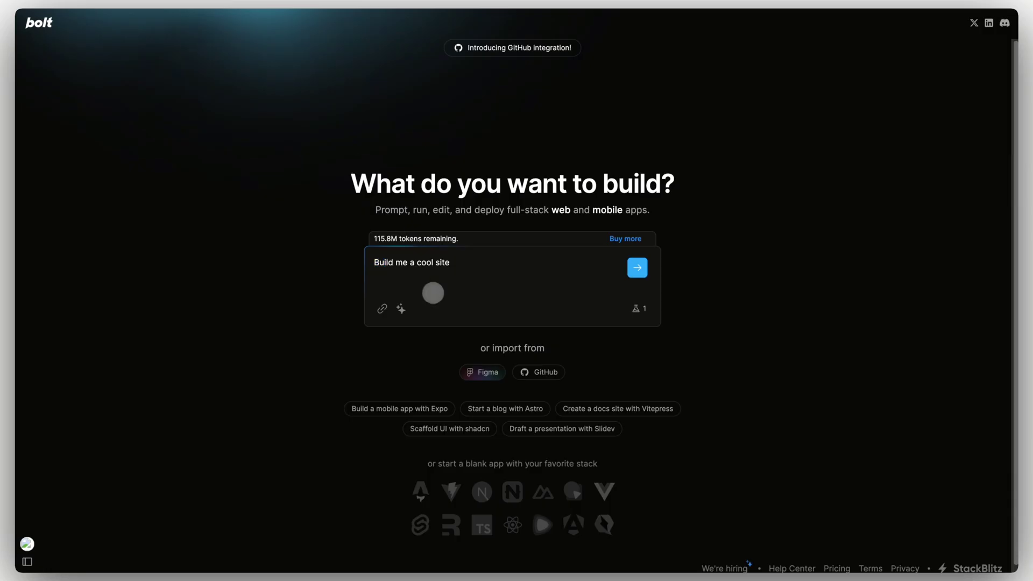
click(401, 309)
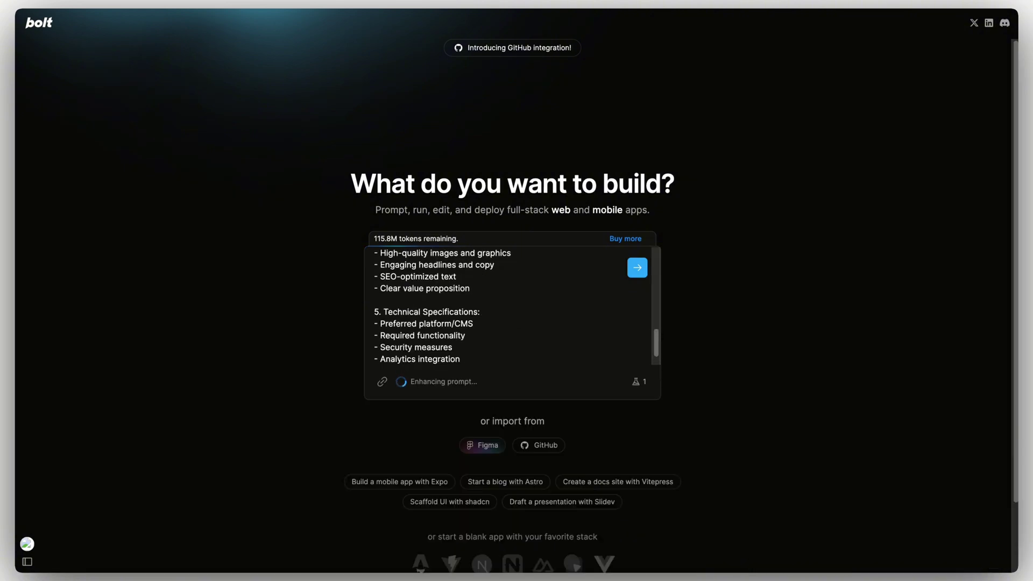
key(ctrl+a)
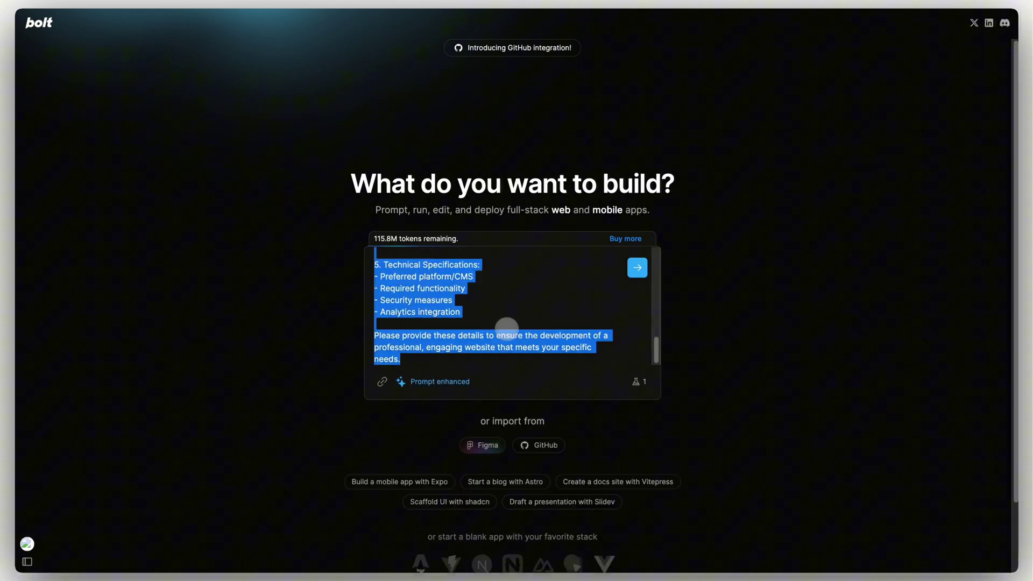
key(ctrl+Tab)
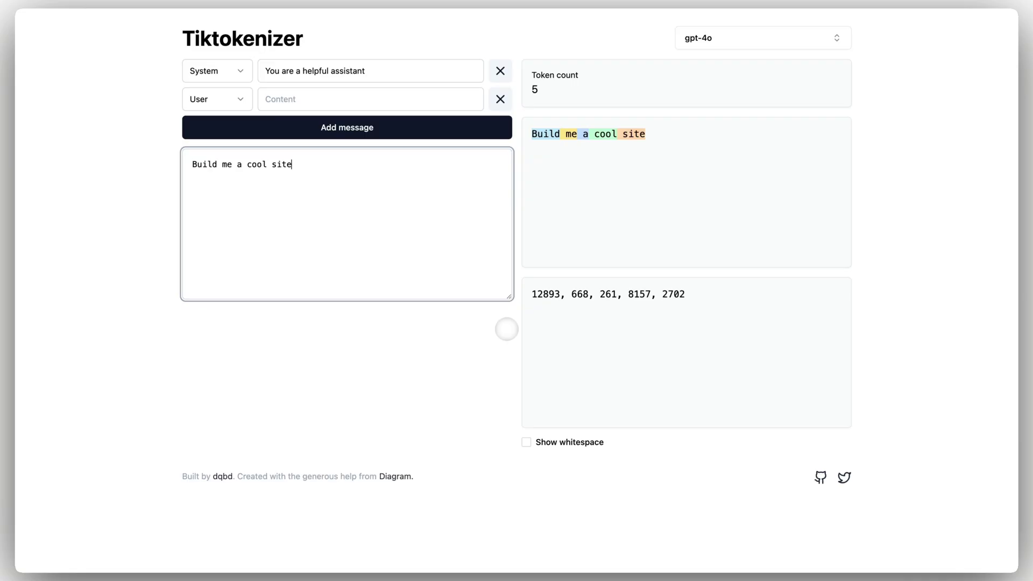
key(ctrl+a)
key(ctrl+v)
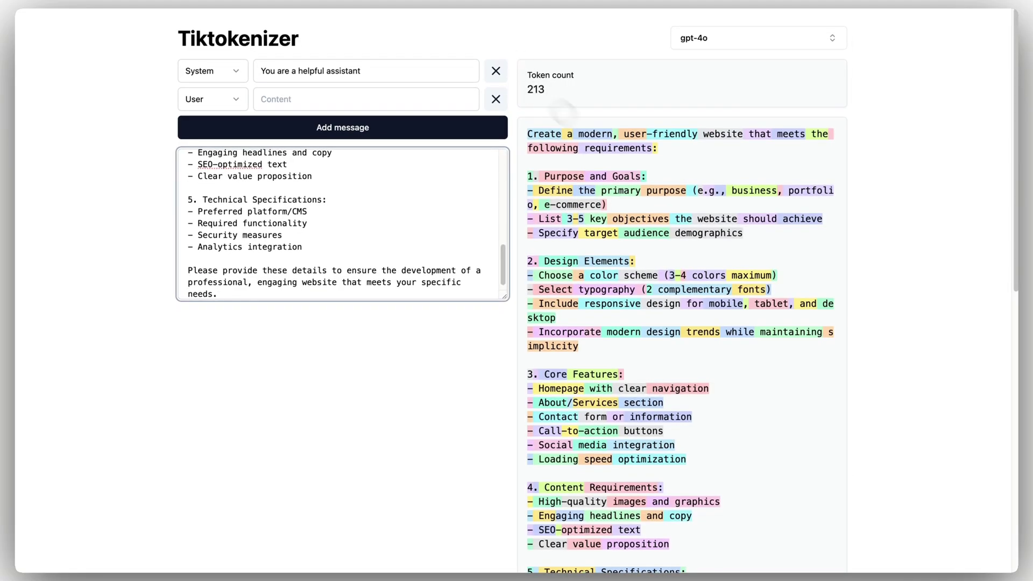
scroll(737, 376, down, 1)
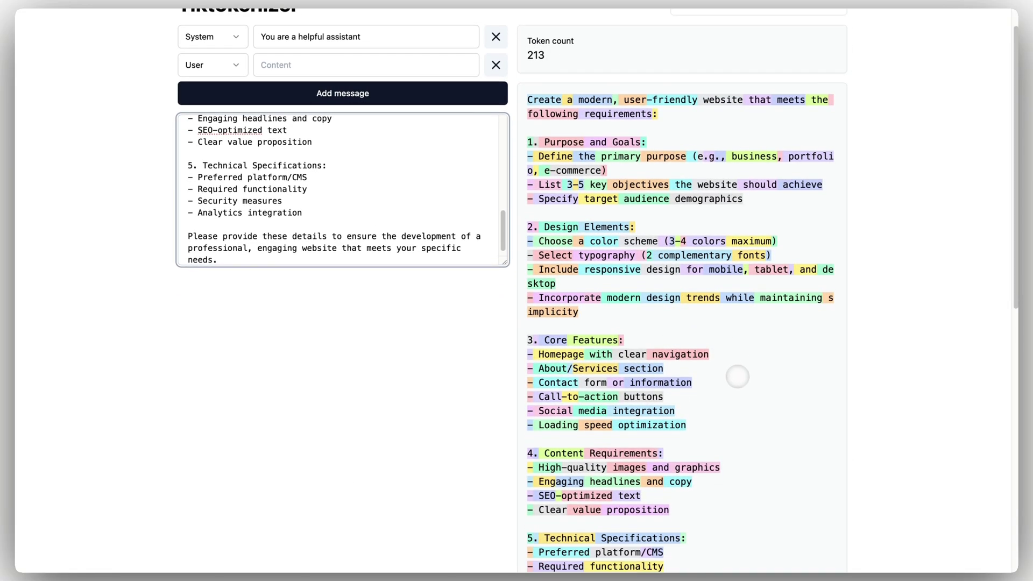
scroll(737, 377, down, 2)
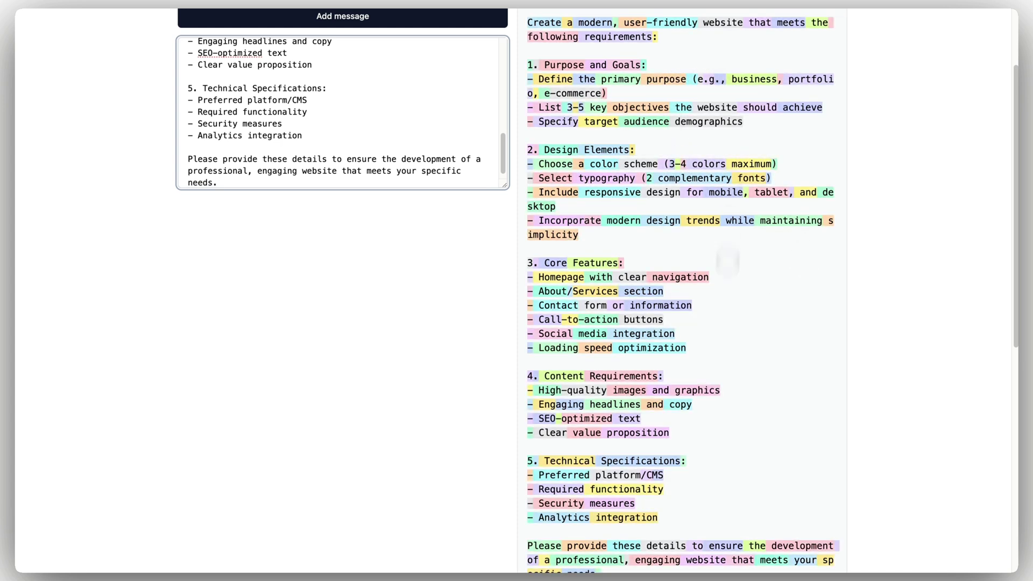
scroll(873, 400, down, 5)
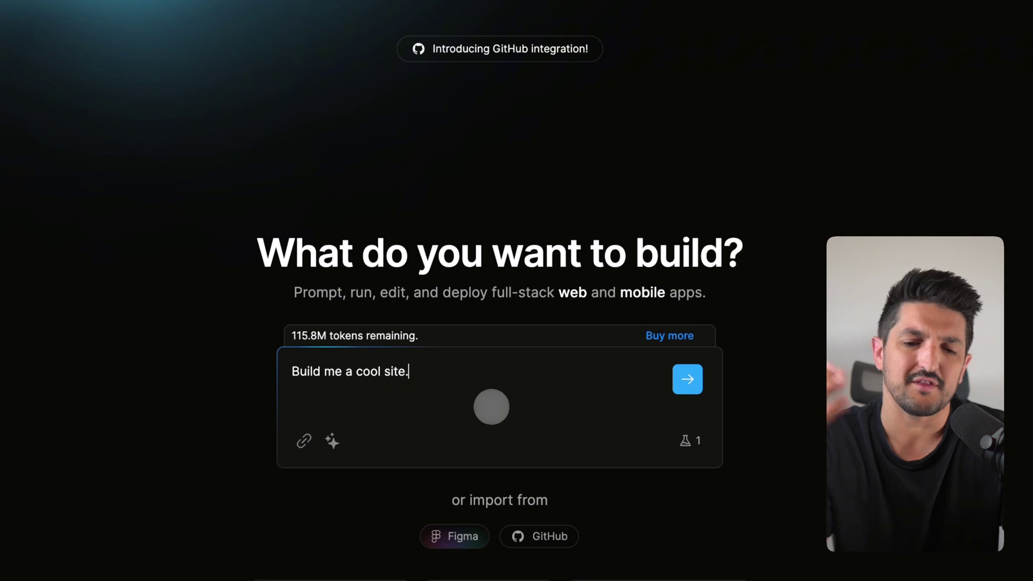
Replace the Bolt prompt with "TASK: Build a single-page site... CONTEXT: I'm a UX designer... CONSTRAINTS: Tailwind only... OUTPUT: live preview.".
click(492, 407)
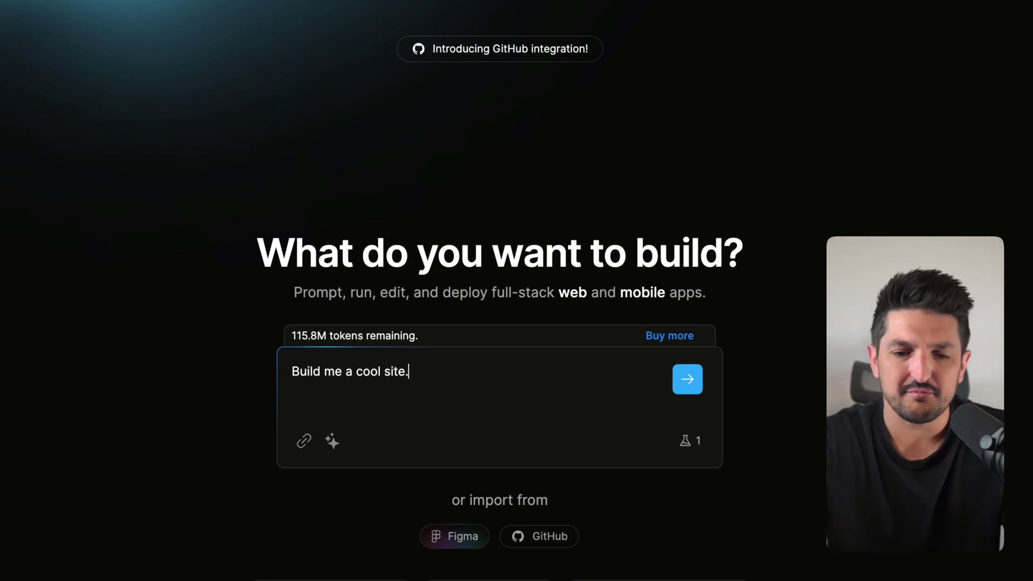
key(ctrl+a)
key(BackSpace)
text(TASK: Build a single-page site... CONTEXT: I'm a UX designer... CONSTRAINTS: Tailwind only... OUTPUT: live preview.)
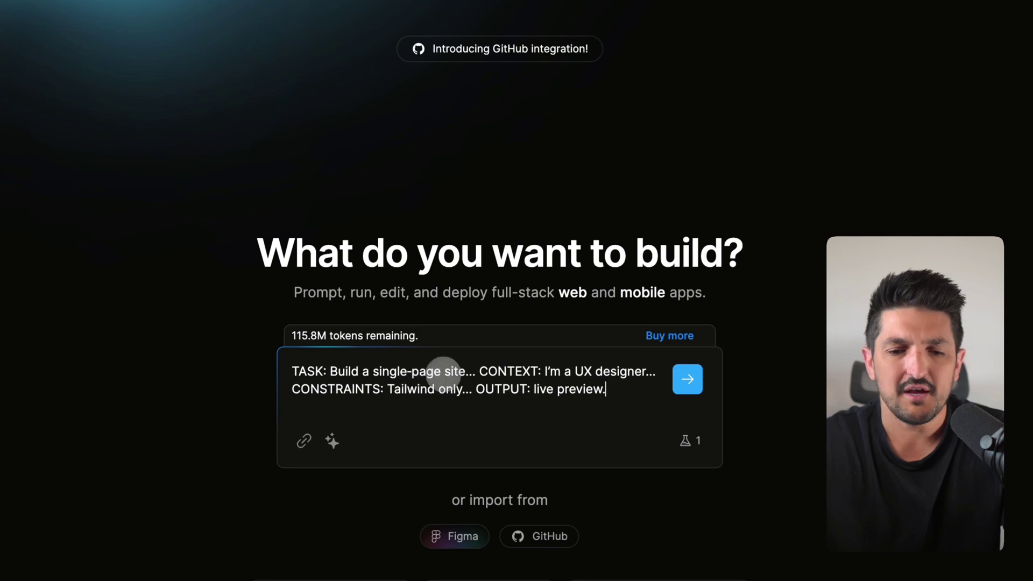
Insert "portfolio" before "site" in the task and replace "Tailwind" with "Black and white" in the constraints.
text(port)
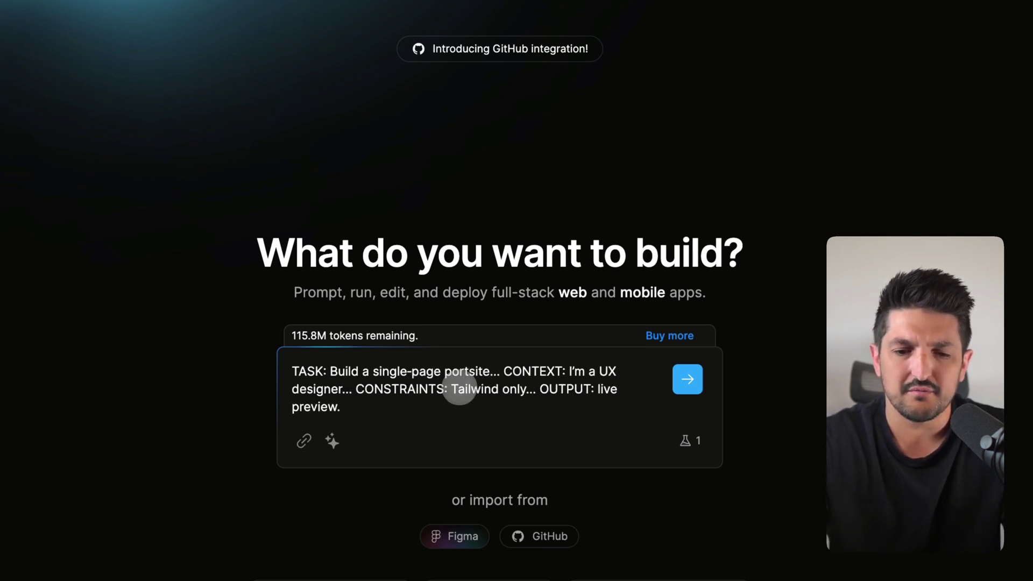
text(fol)
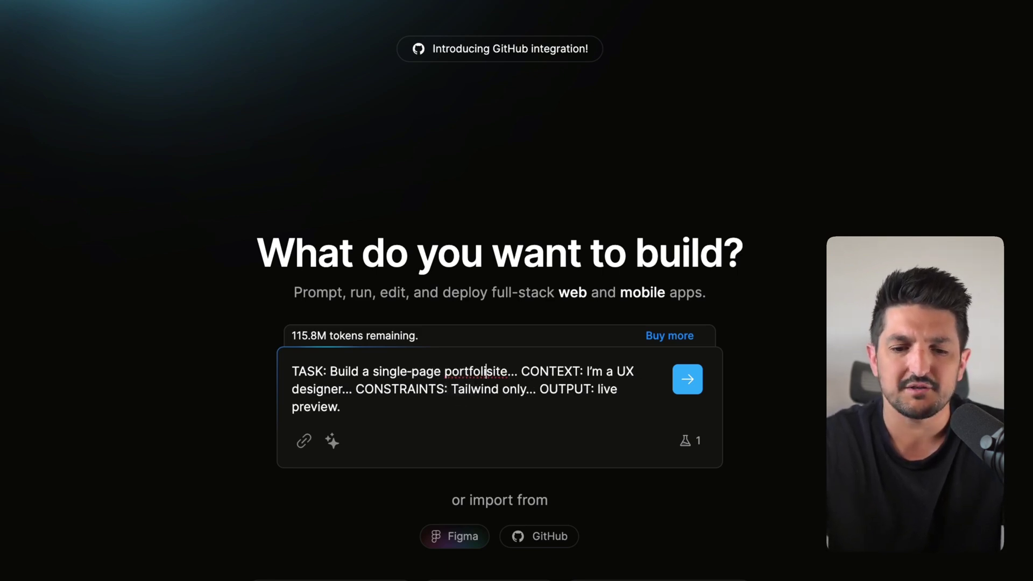
text(io)
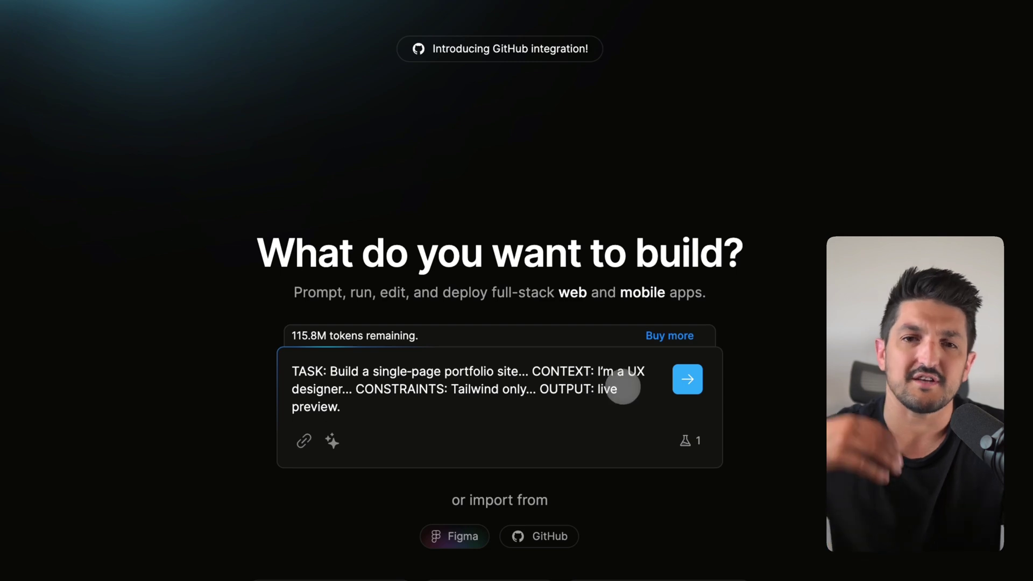
click(622, 388)
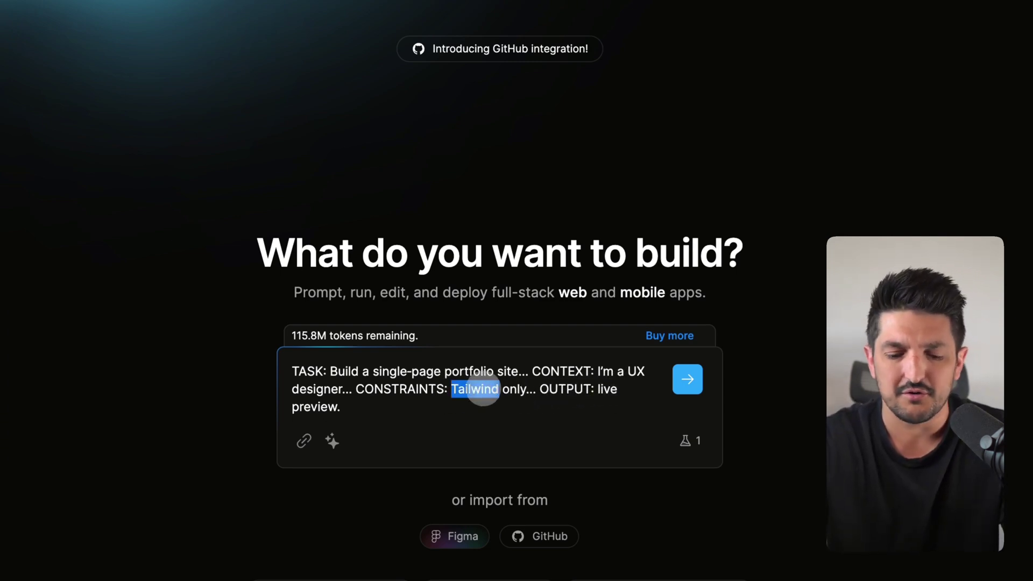
text(Black and white)
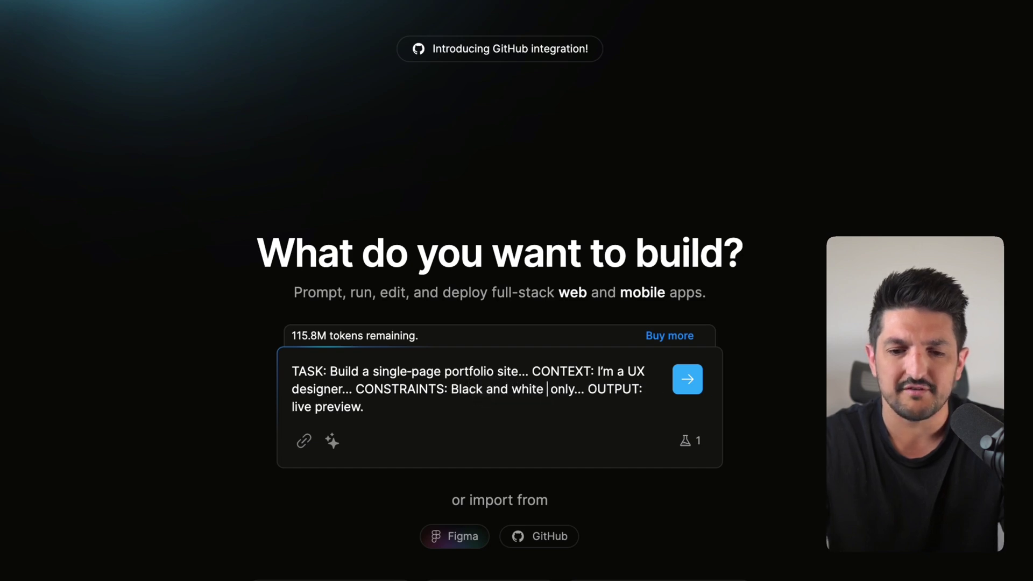
key(Delete)
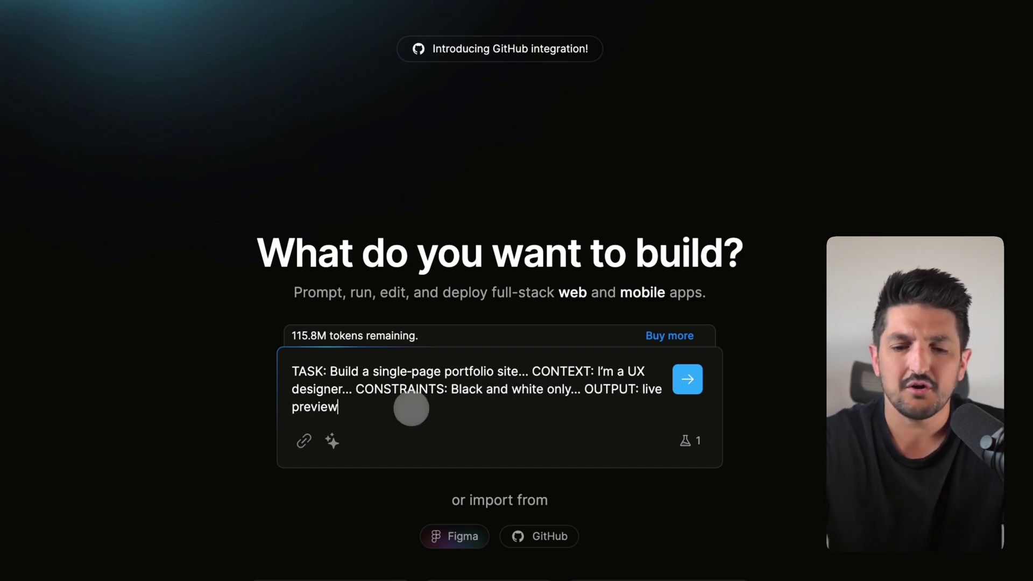
Extend the prompt's output to "live preview in the style of Apple and Notion." and submit the prompt.
text(in teh)
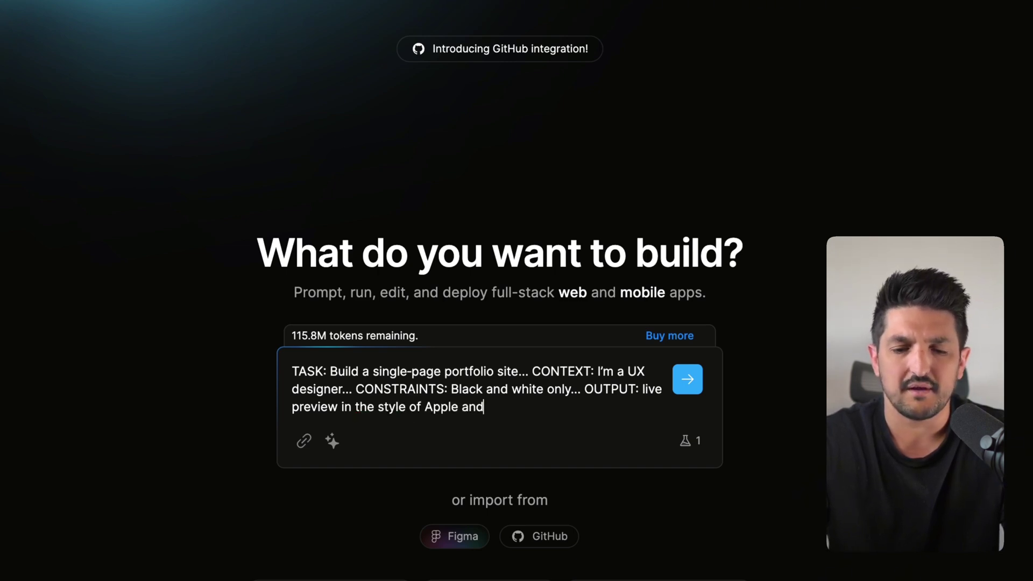
text(.)
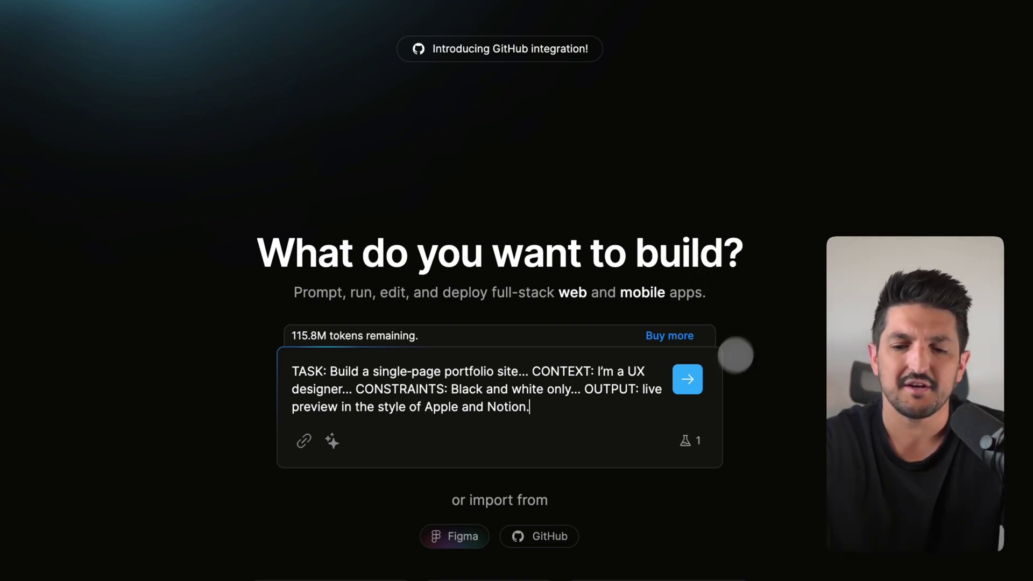
click(689, 380)
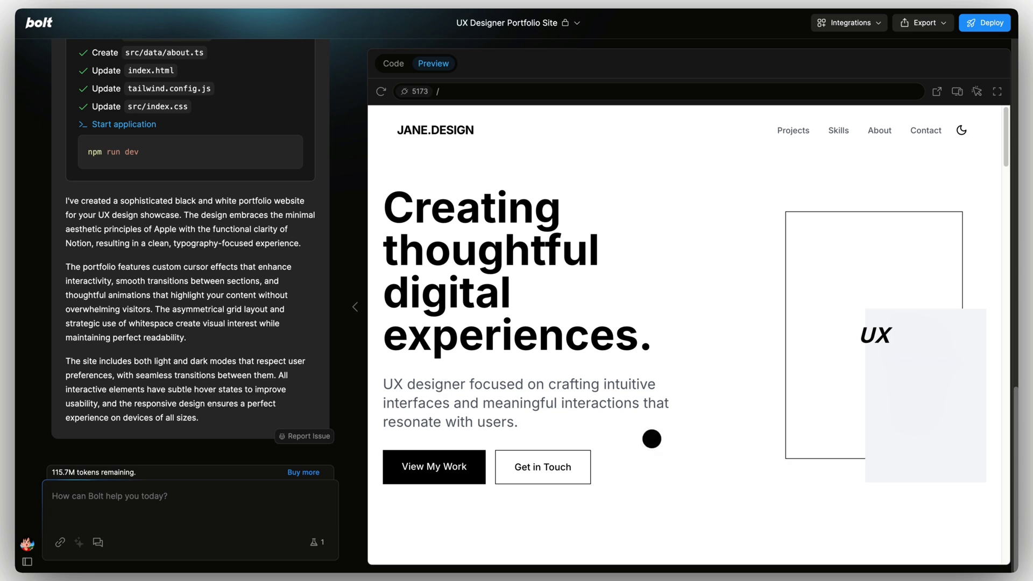
Examine the generated portfolio site's sections in the preview and the beginning of the chat response.
scroll(616, 428, down, 15)
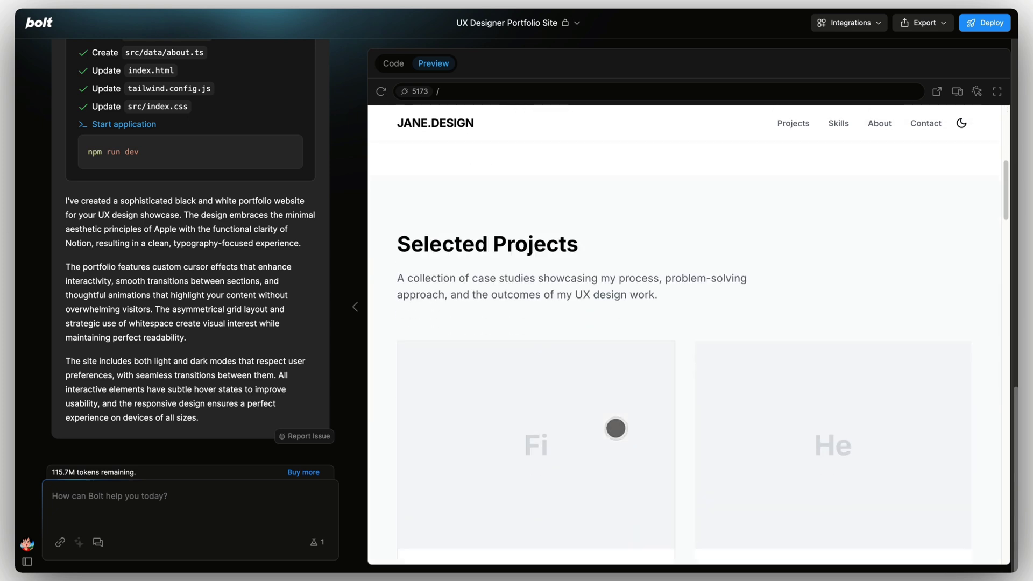
scroll(616, 429, down, 7)
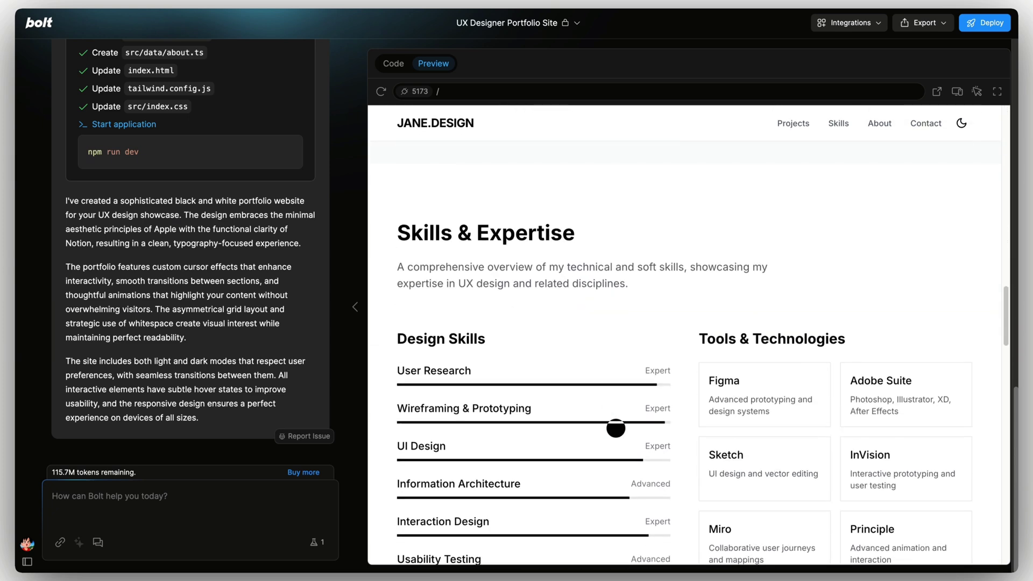
scroll(616, 429, down, 2)
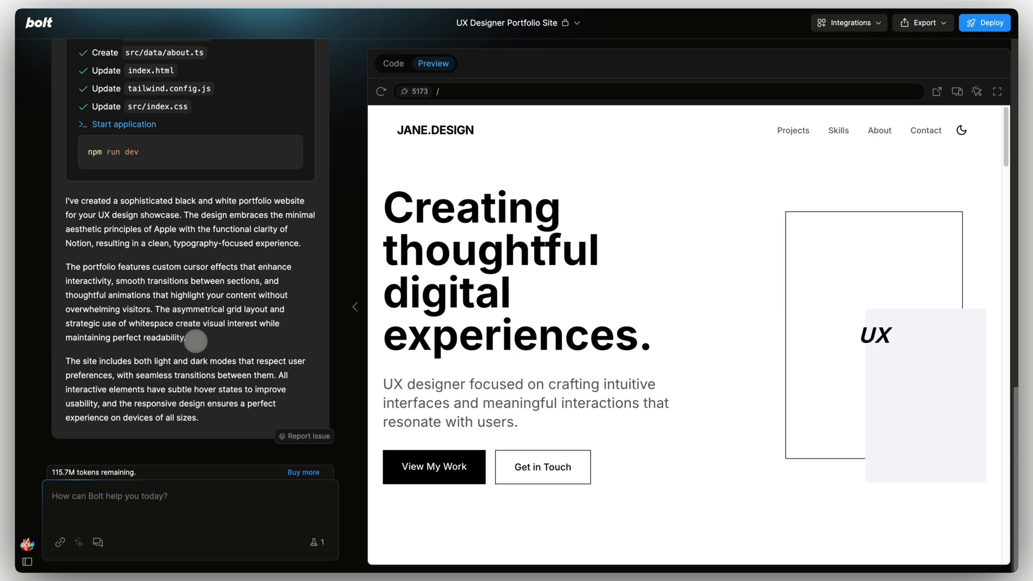
scroll(196, 341, up, 15)
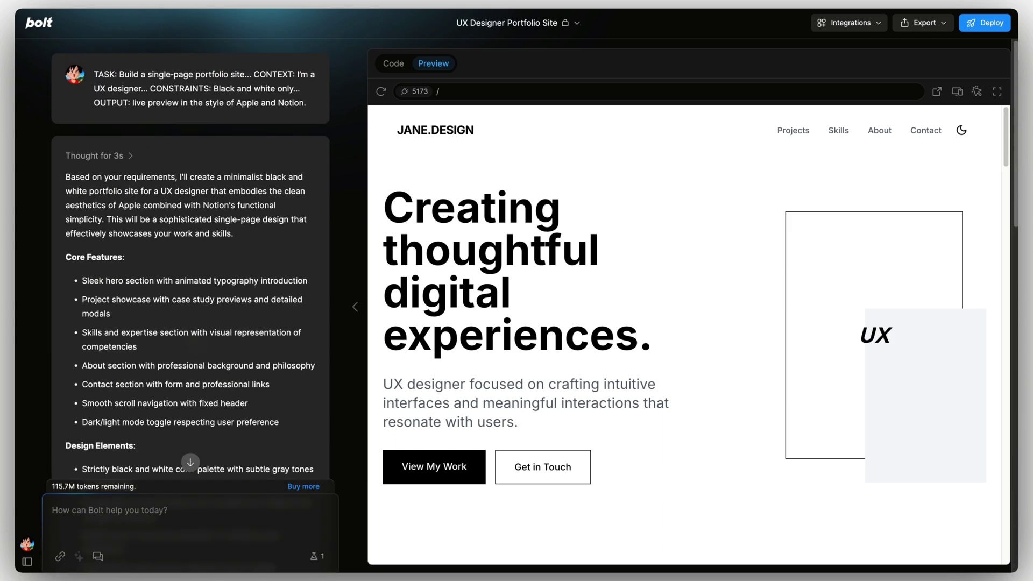